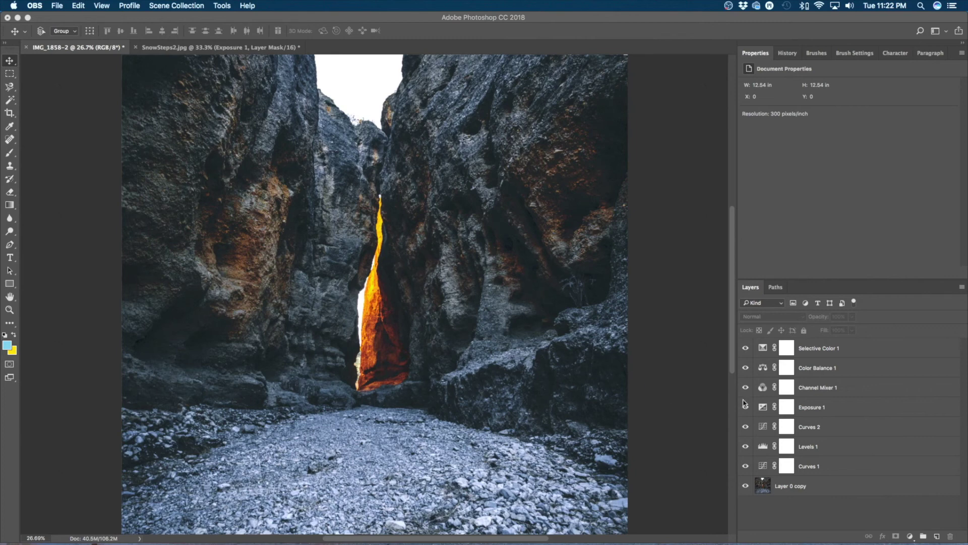
- Hide all adjustment layers, then turn Curves 1 and Levels 1 back on and view the Levels settings
left_click(746, 468)
left_click_drag(746, 468, 746, 350)
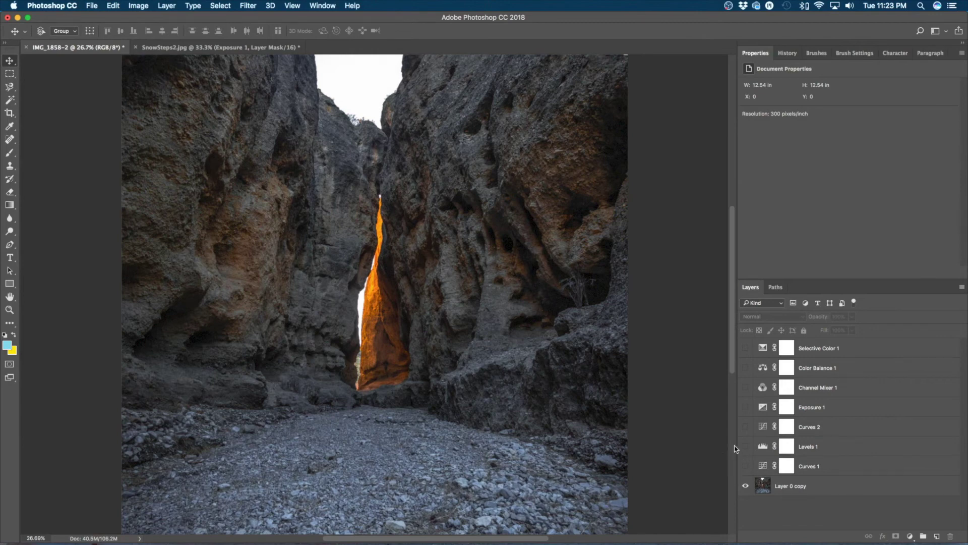
left_click(746, 466)
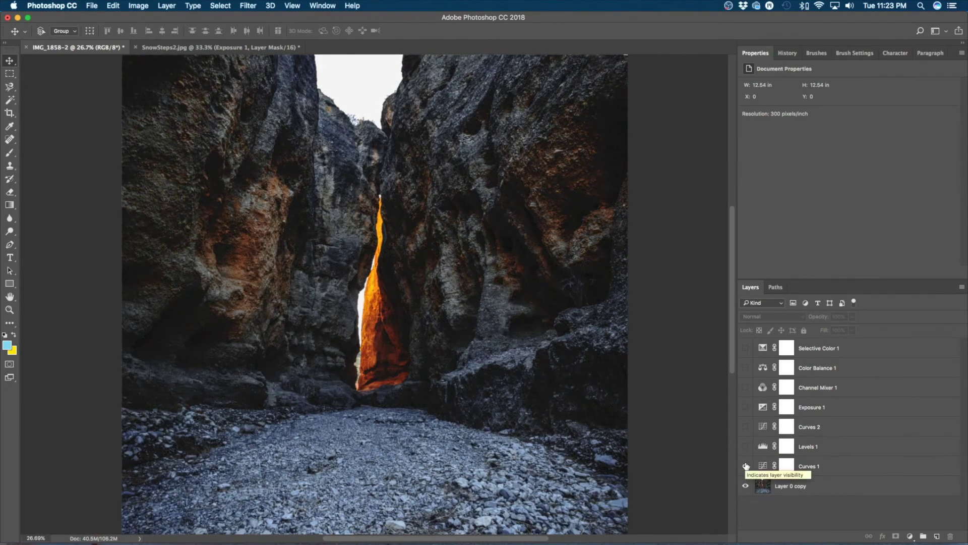
left_click(746, 447)
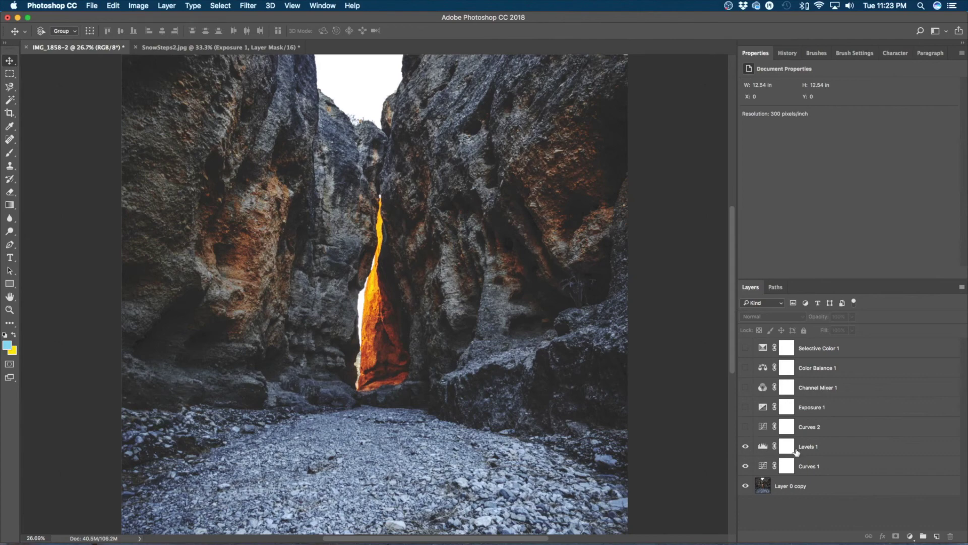
left_click(816, 448)
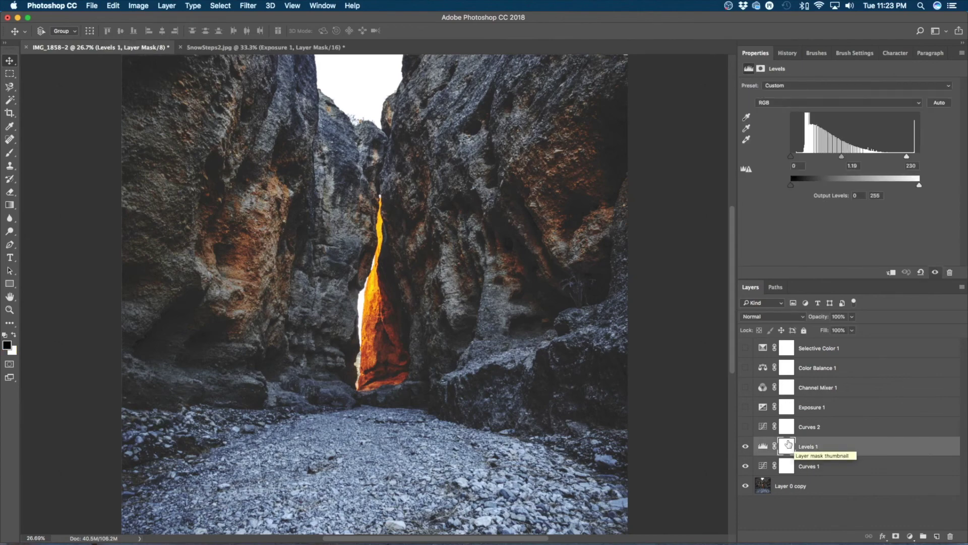
- Re-enable Curves 2, Exposure 1, Channel Mixer 1, Color Balance 1 and Selective Color 1
left_click(745, 426)
left_click(833, 433)
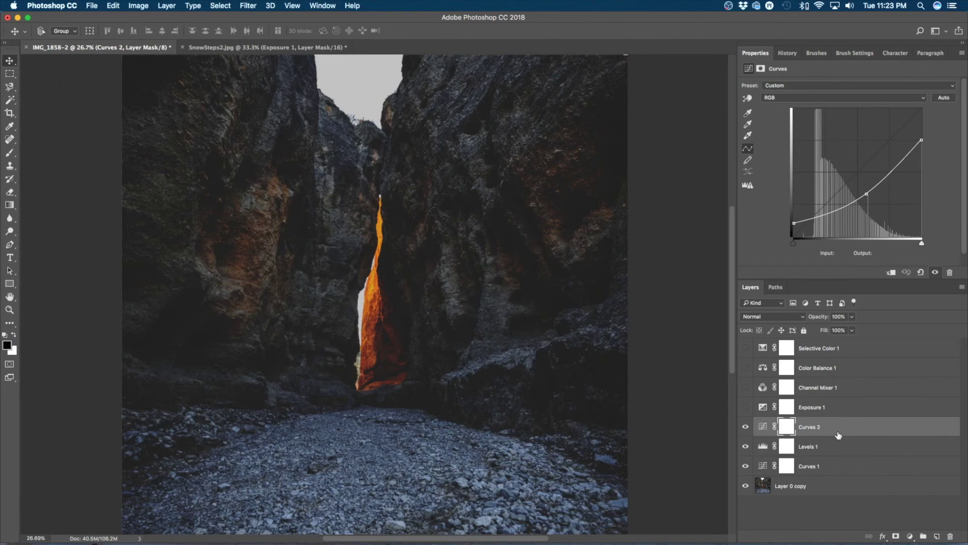
left_click(745, 407)
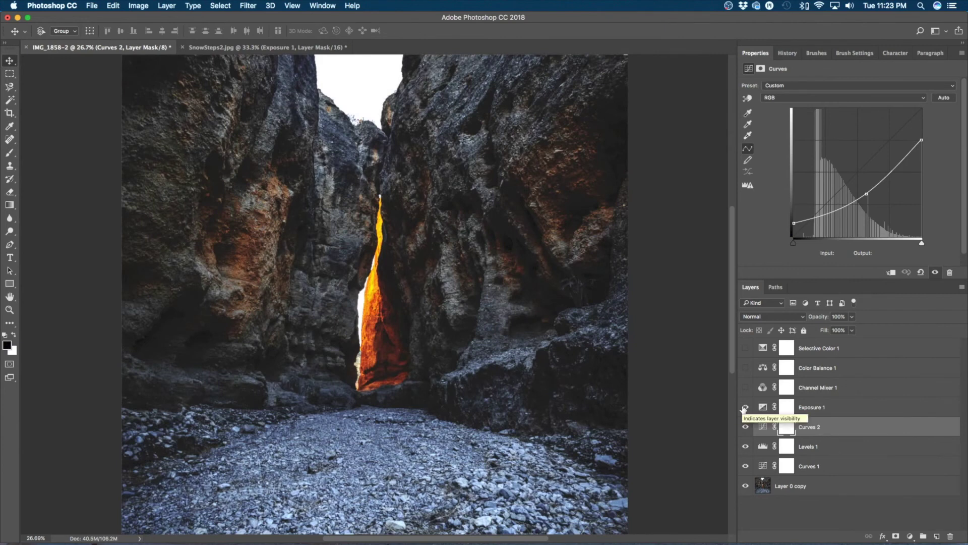
left_click(745, 387)
left_click(745, 369)
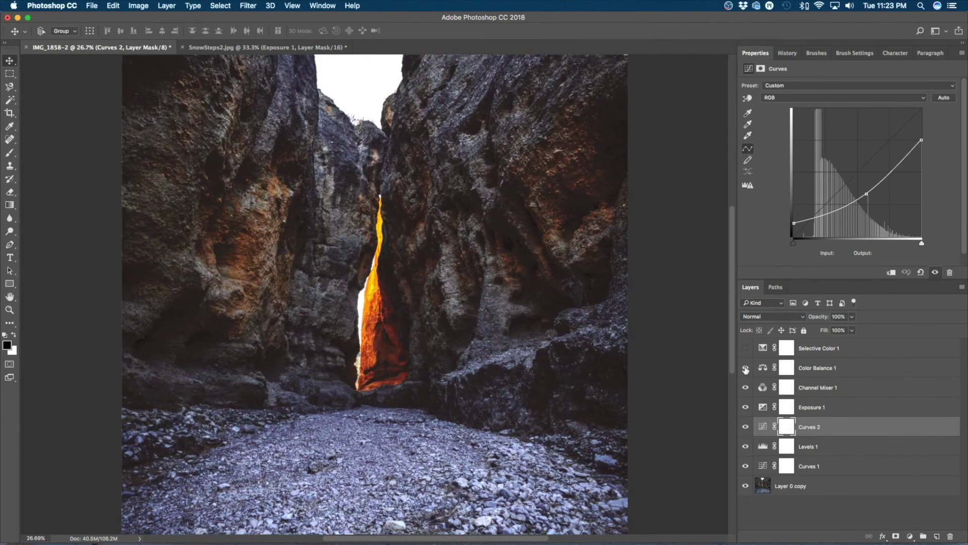
left_click(746, 348)
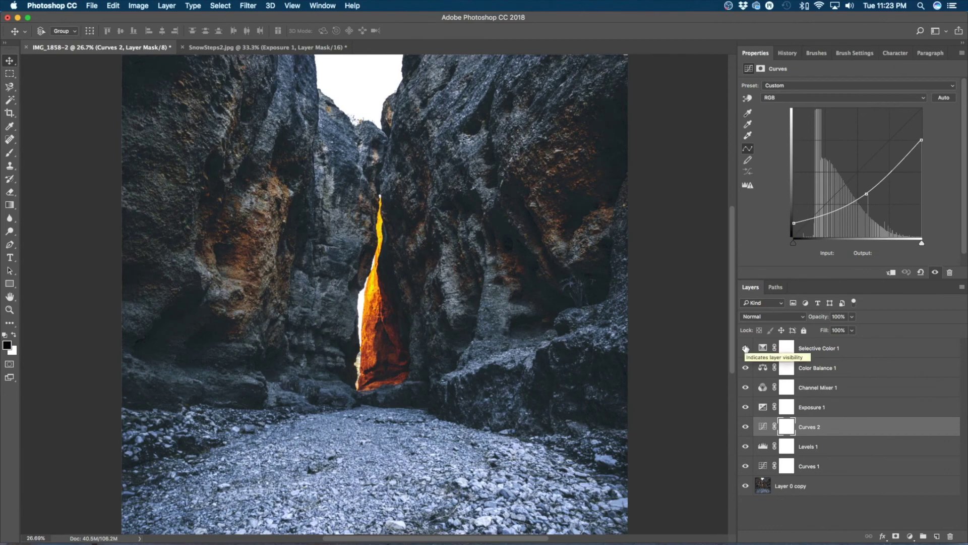
- Review the Channel Mixer 1, Color Balance 1 and Selective Color 1 settings in Properties
left_click(827, 389)
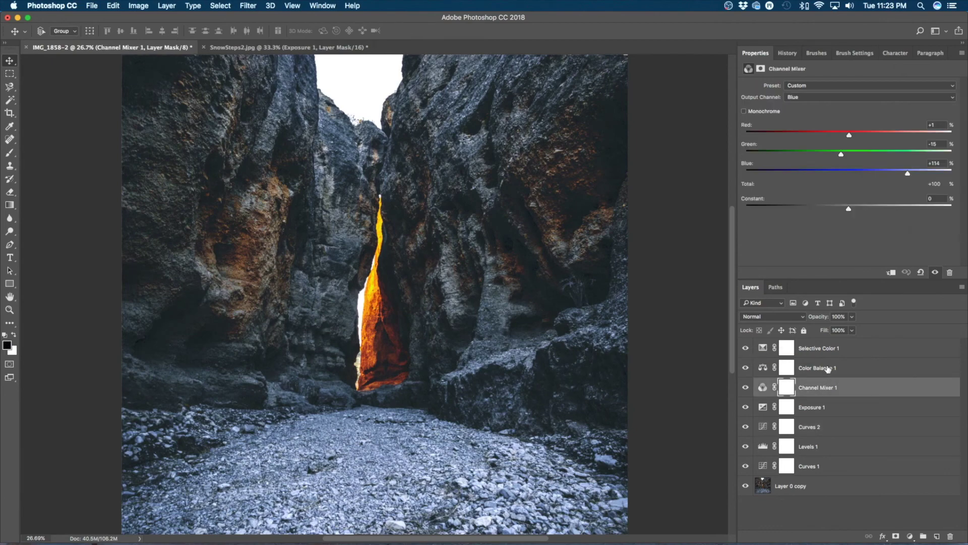
left_click(828, 369)
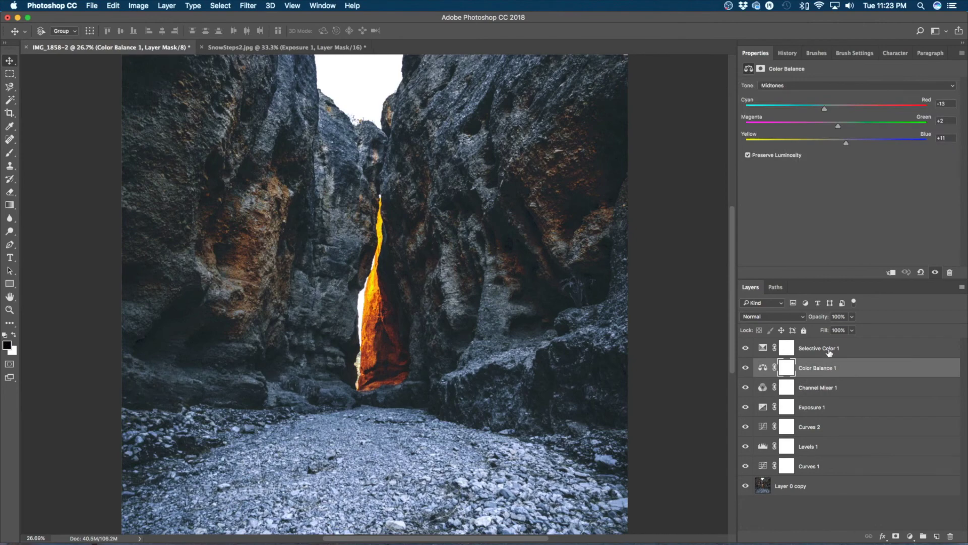
left_click(830, 352)
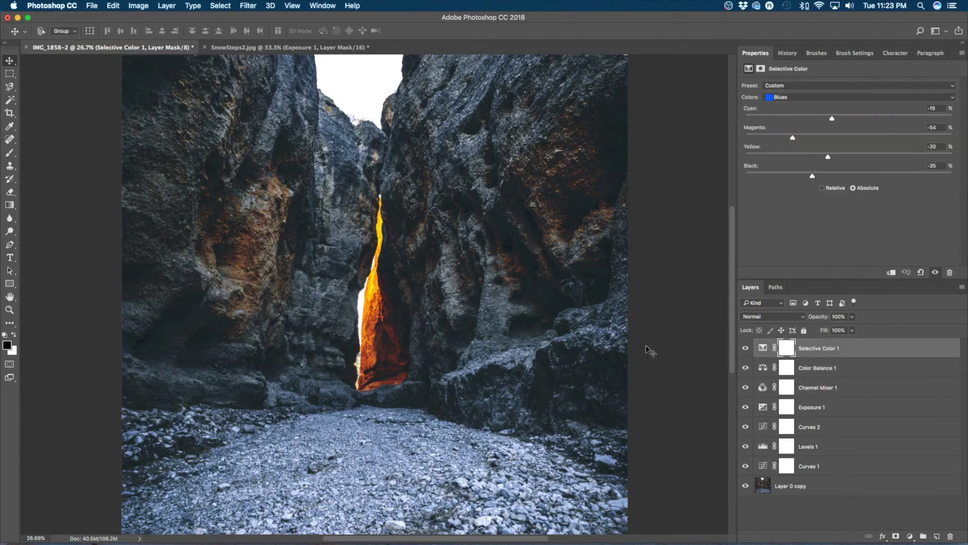
left_click(92, 6)
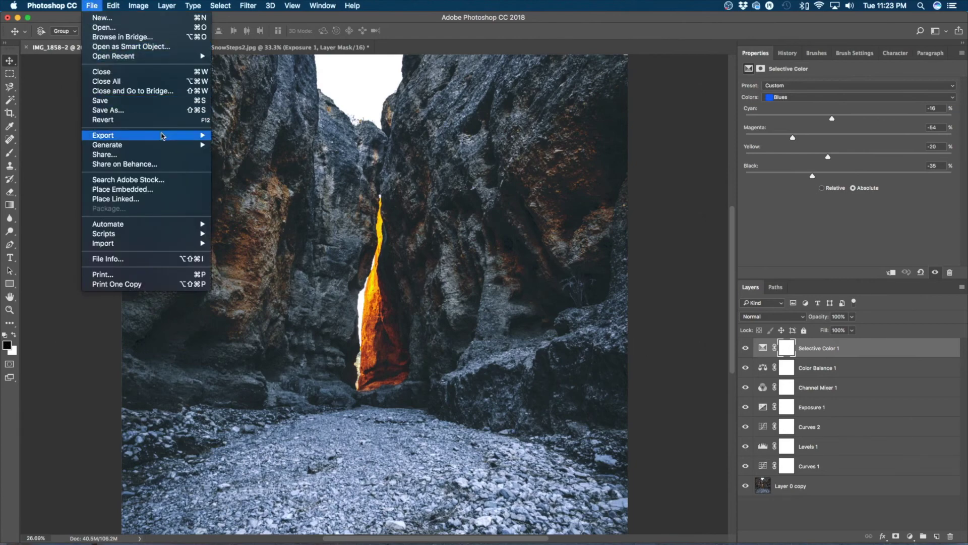
mouse_move(165, 138)
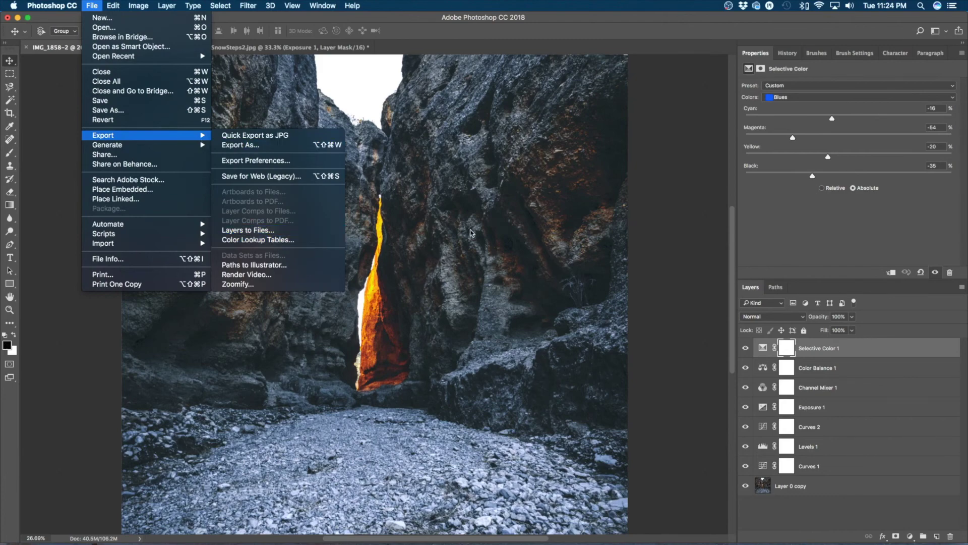
left_click(474, 234)
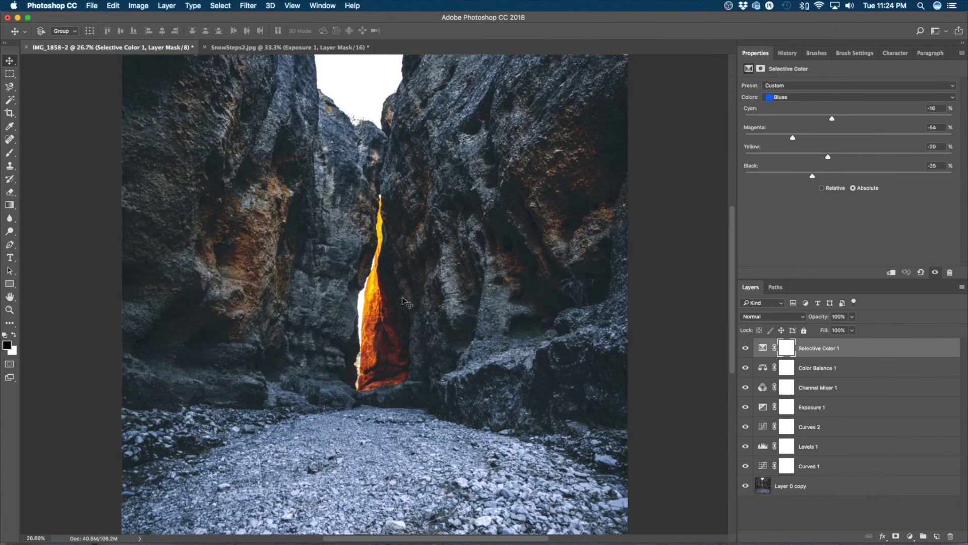
left_click(814, 493)
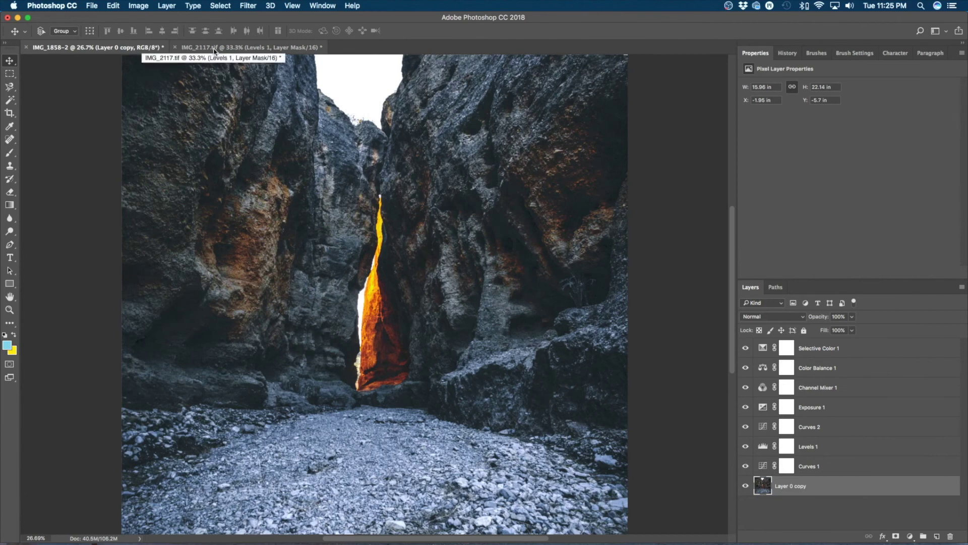
- Switch to IMG_2117.tif and turn on Layer 1, Curves 1 and Levels 1, viewing their settings
left_click(215, 49)
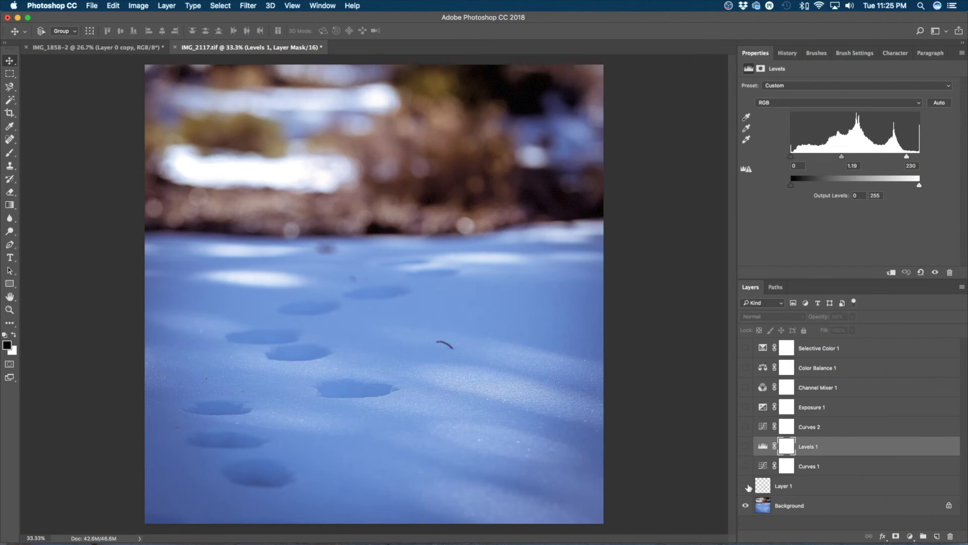
left_click(746, 485)
left_click(746, 467)
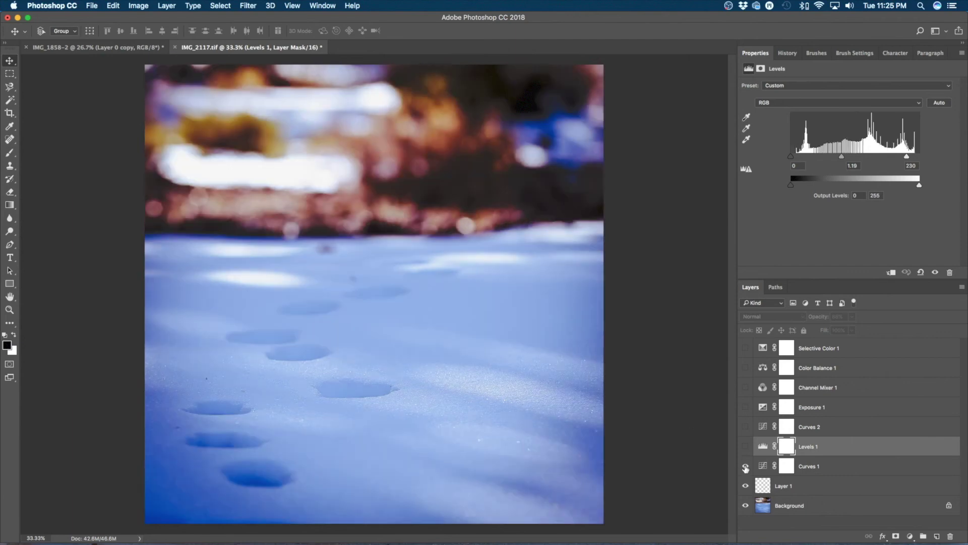
left_click(844, 468)
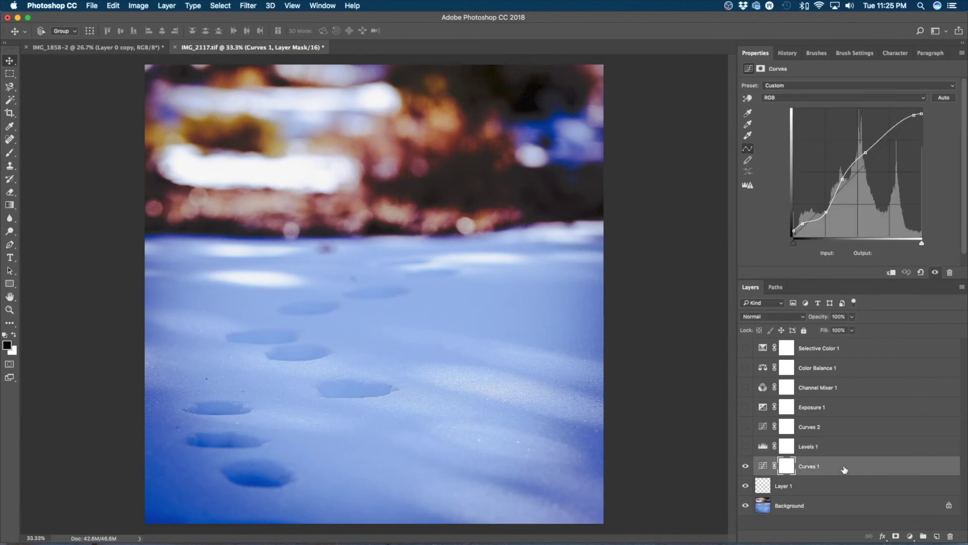
left_click(745, 446)
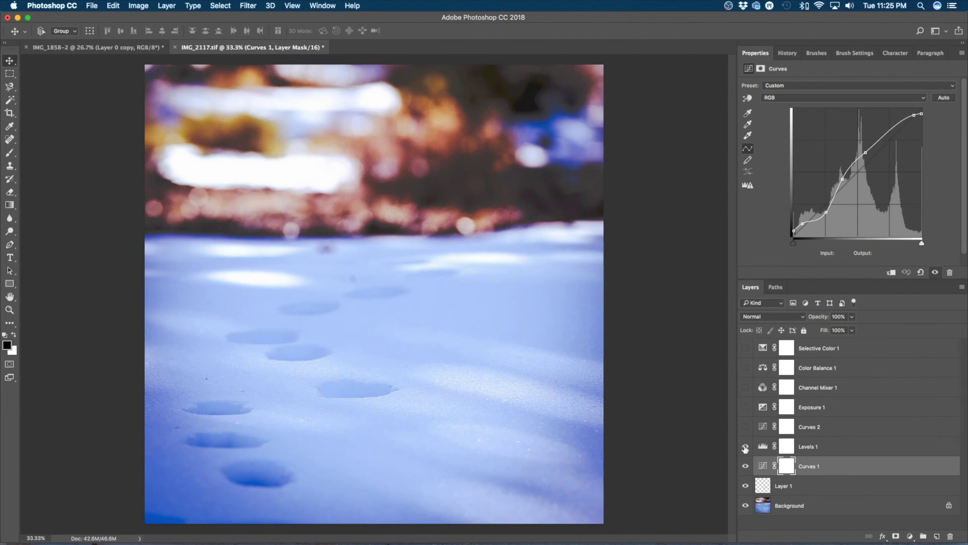
left_click(817, 450)
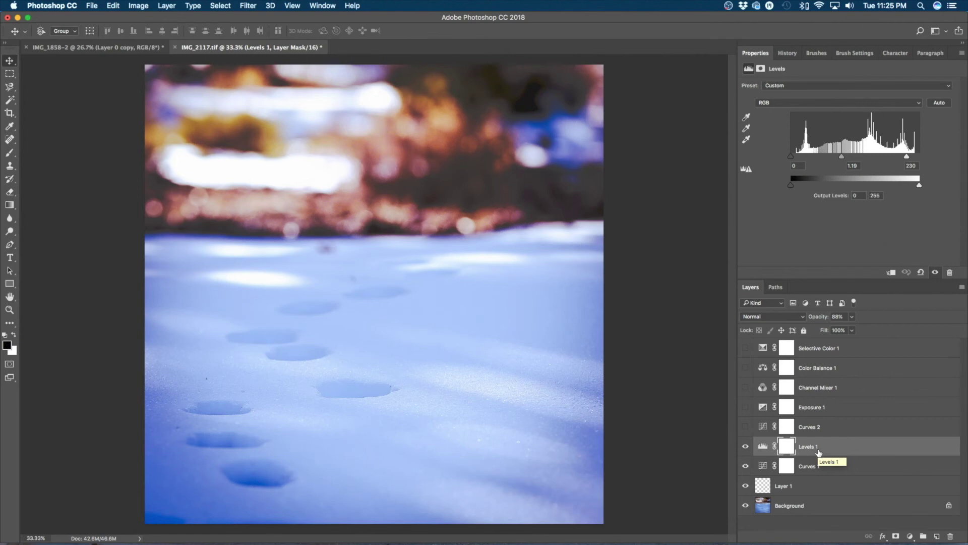
- Turn on Curves 2, Exposure 1, Channel Mixer 1, Color Balance 1 and Selective Color 1
left_click(746, 427)
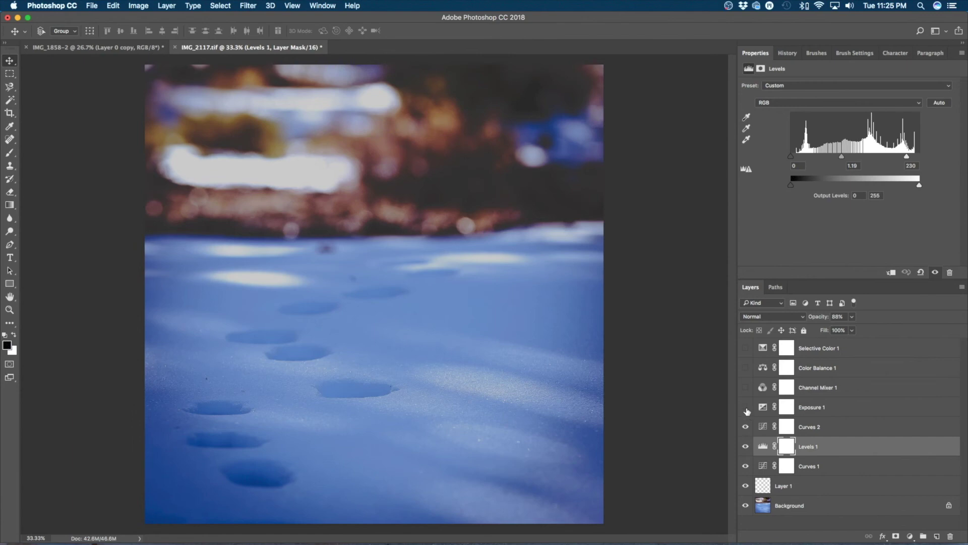
left_click(746, 408)
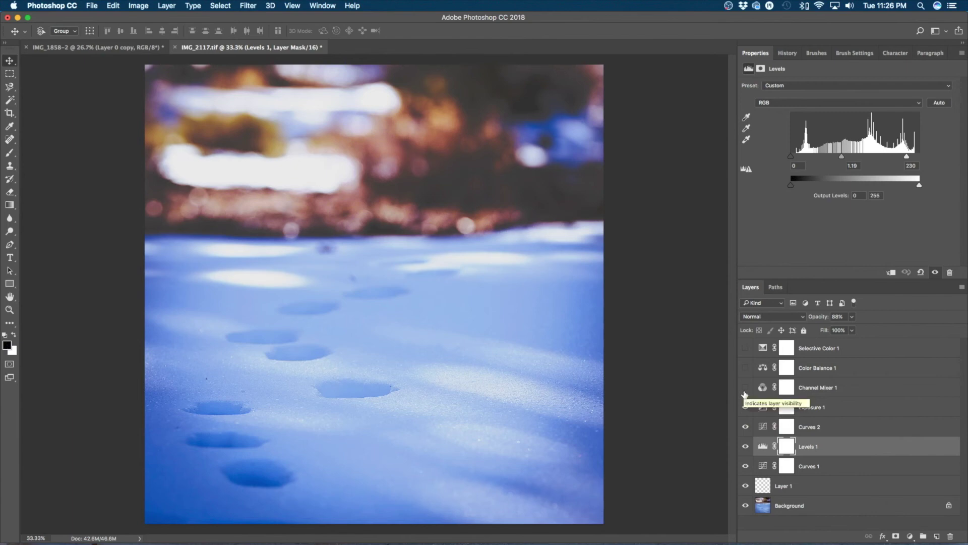
left_click(746, 388)
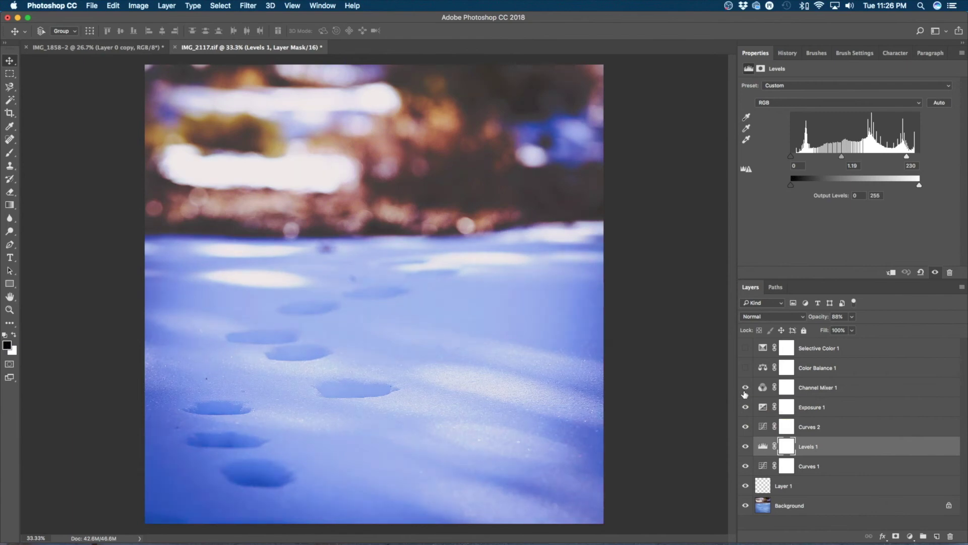
left_click(746, 368)
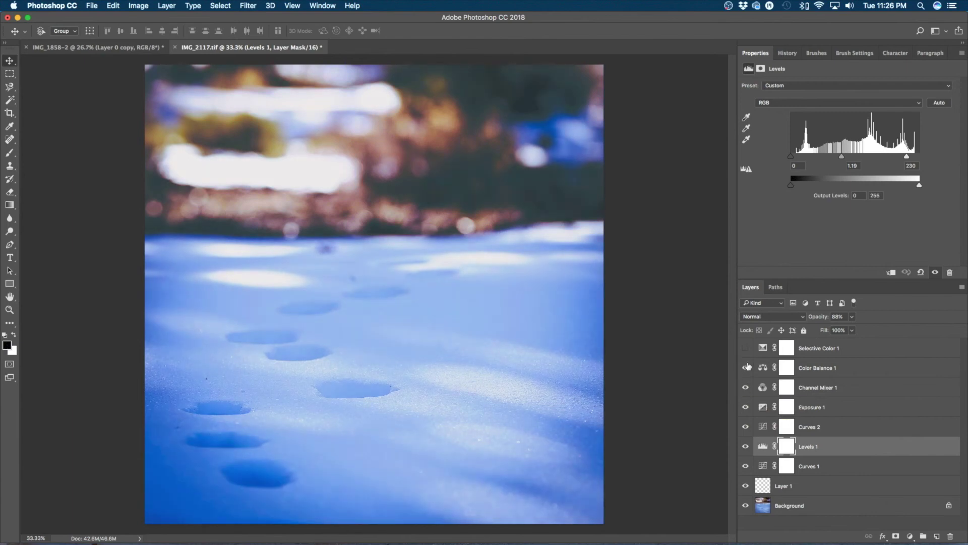
left_click(746, 348)
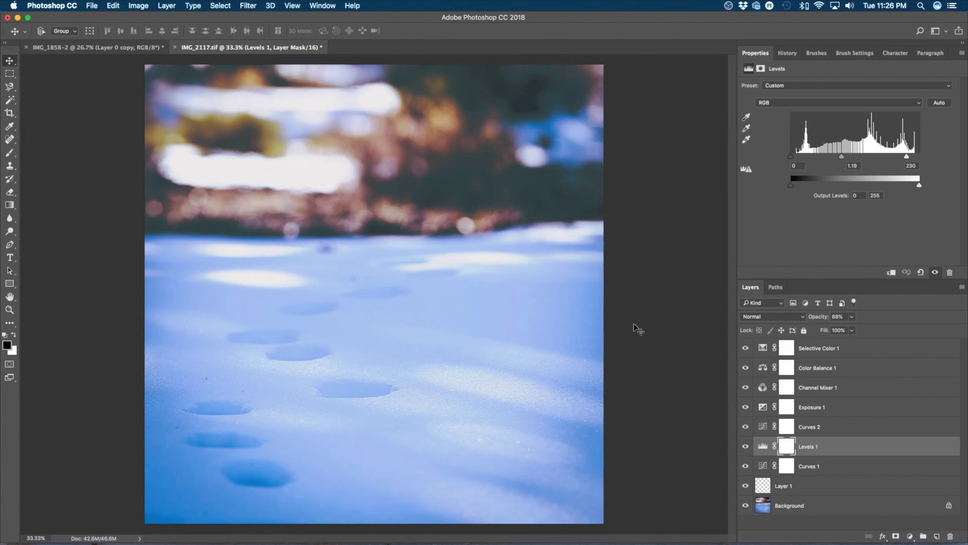
- Select Layer 1 through Selective Color 1 and group them into Group 1
left_click(825, 483)
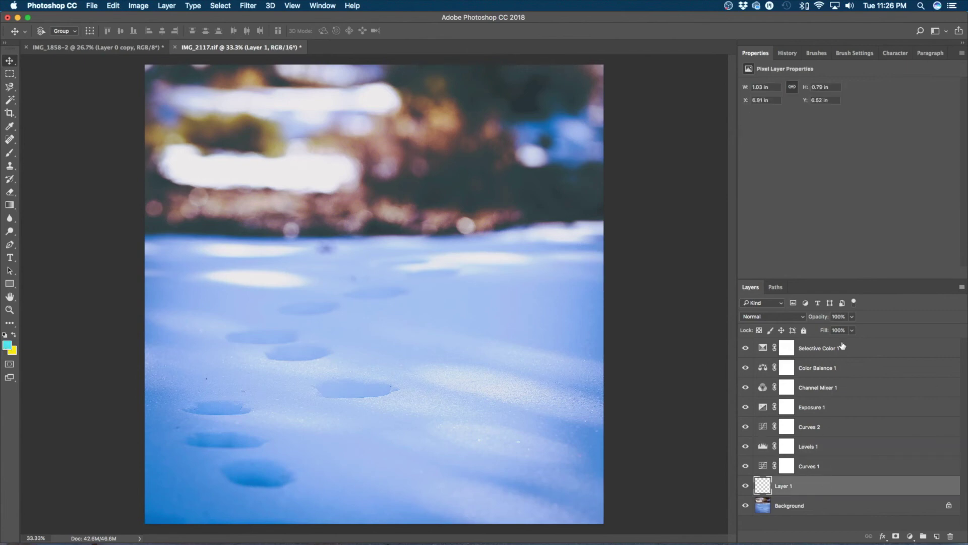
left_click(841, 347, "shift")
left_click(923, 536)
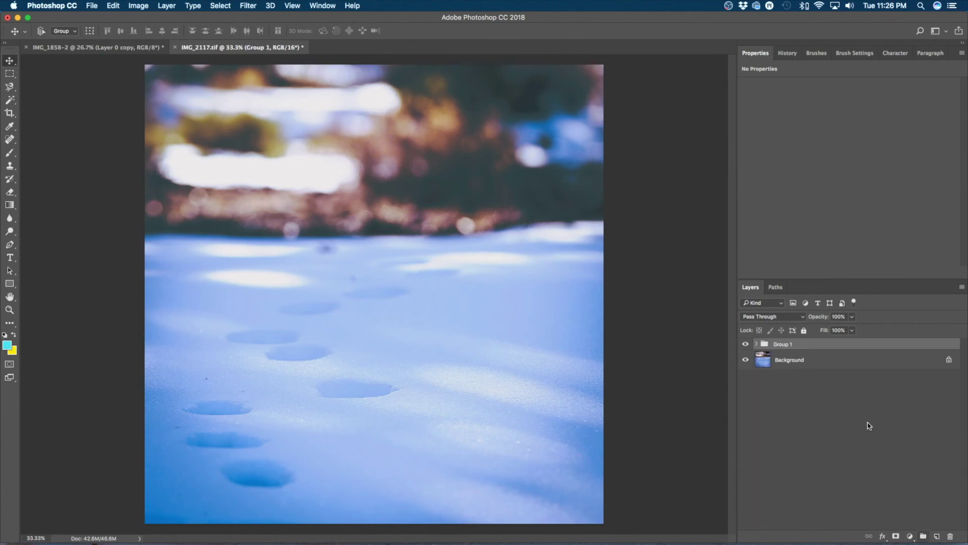
- Toggle Group 1's visibility repeatedly to compare the snow photo before and after the grade
left_click(746, 345)
left_click(746, 345)
left_click(746, 344)
left_click(746, 345)
left_click(746, 345)
left_click(746, 344)
left_click(92, 5)
- Open Export Color Lookup Tables and set the description to 'Snow Steps'
mouse_move(170, 136)
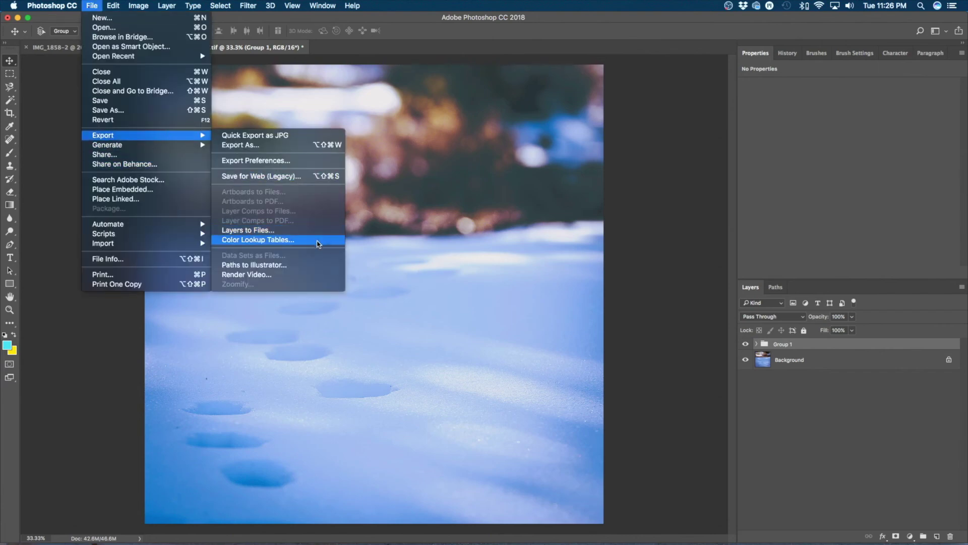
left_click(319, 244)
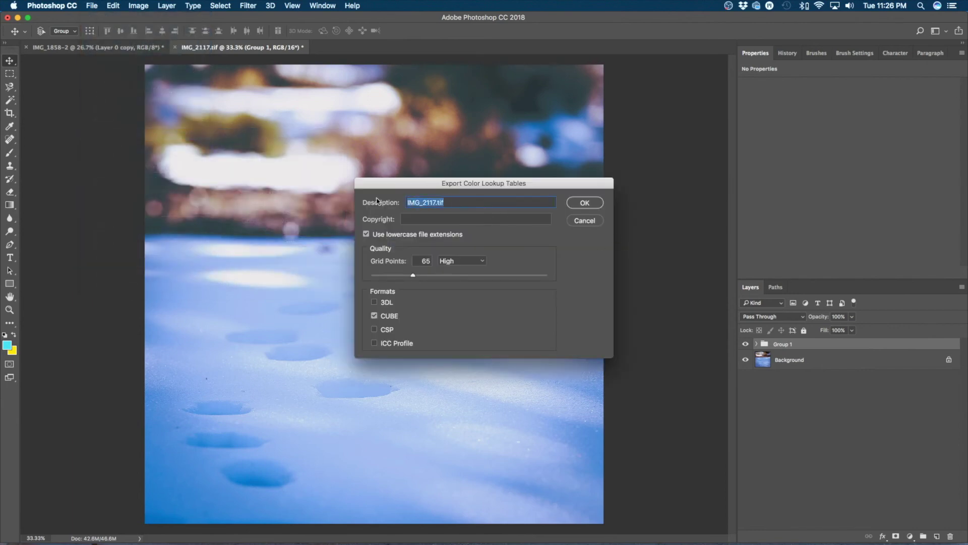
key("BackSpace")
type("Snow Steps")
- Compare the High, Medium, Low and Poor quality presets, settling back on High
left_click(463, 262)
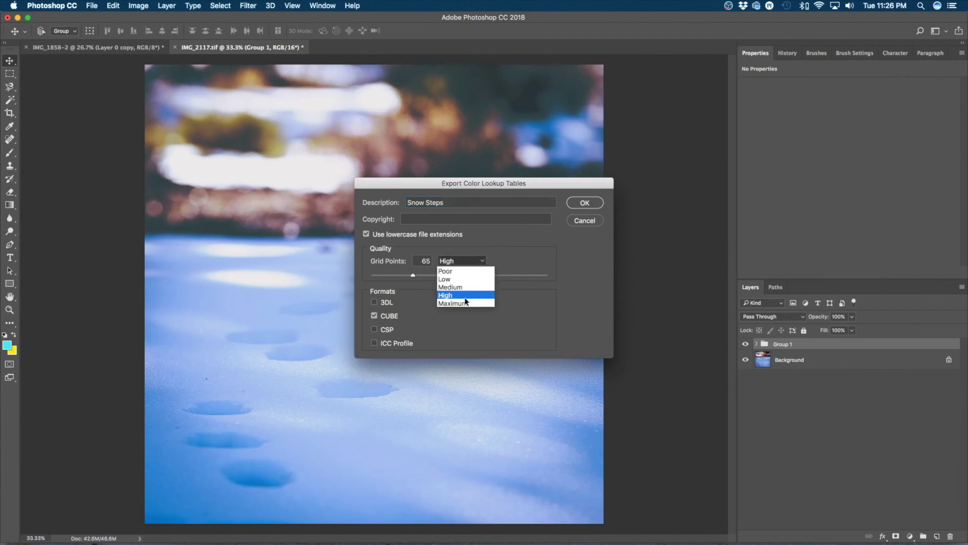
left_click(466, 296)
left_click(467, 261)
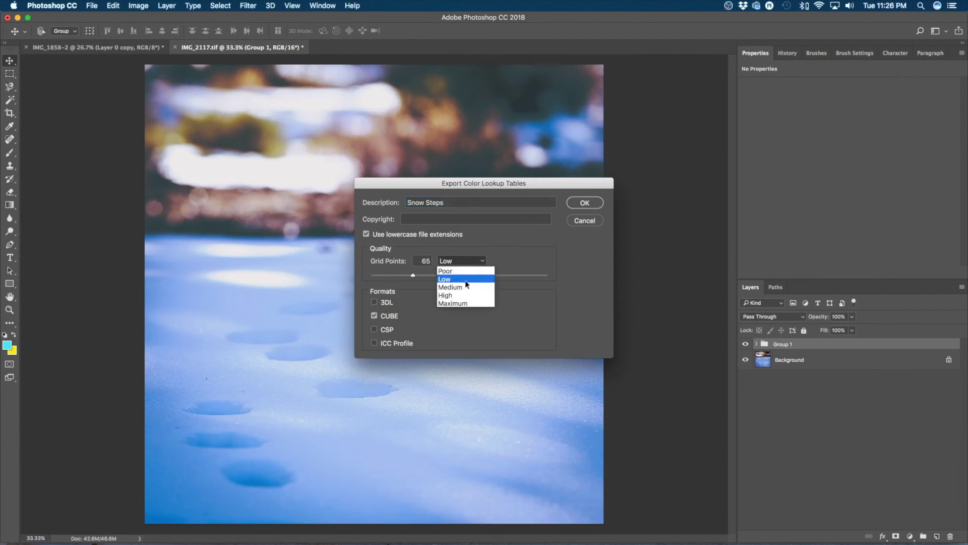
left_click(465, 286)
left_click(468, 260)
left_click(465, 278)
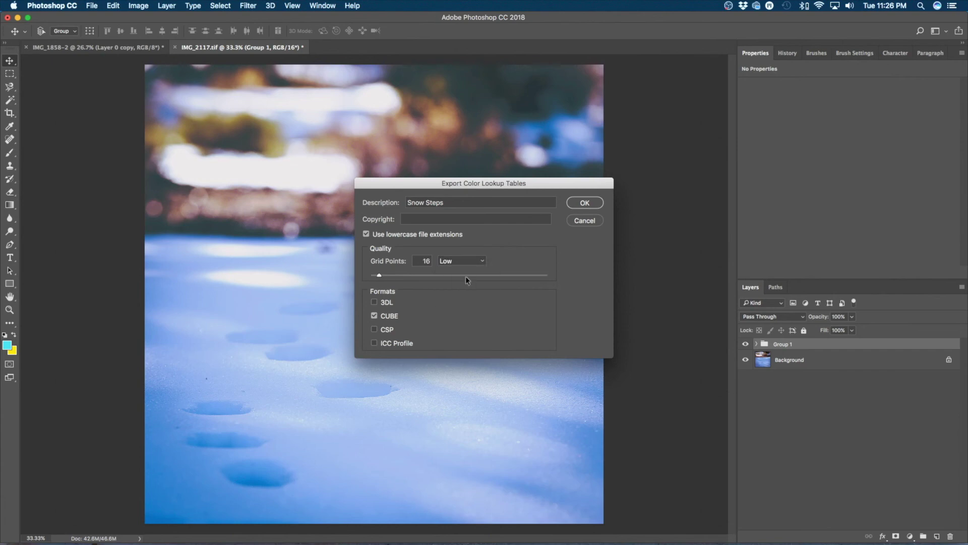
left_click(466, 262)
left_click(468, 271)
left_click(467, 260)
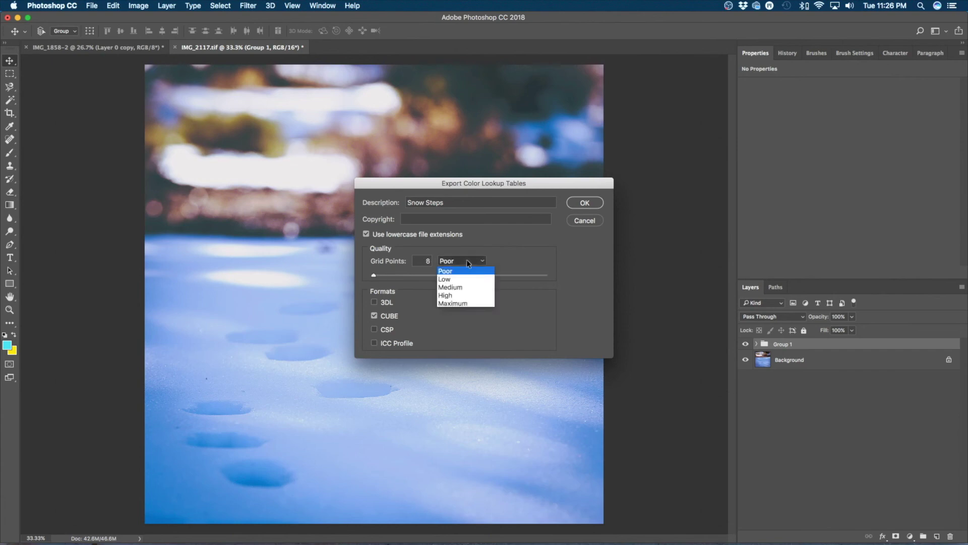
left_click(467, 294)
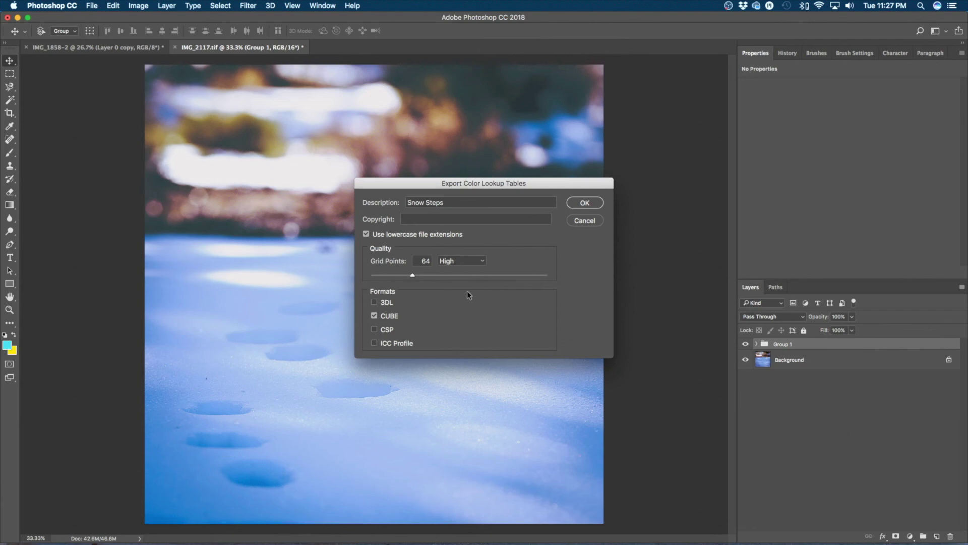
- Set Grid Points to 64 with High quality and CUBE format, and export the LUT
left_click(417, 257)
type("65")
left_click(453, 261)
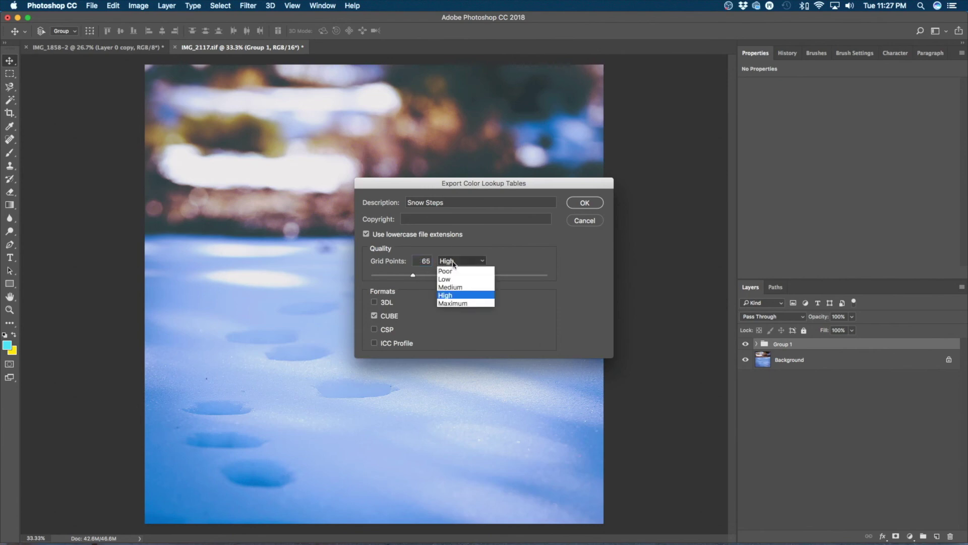
left_click(456, 292)
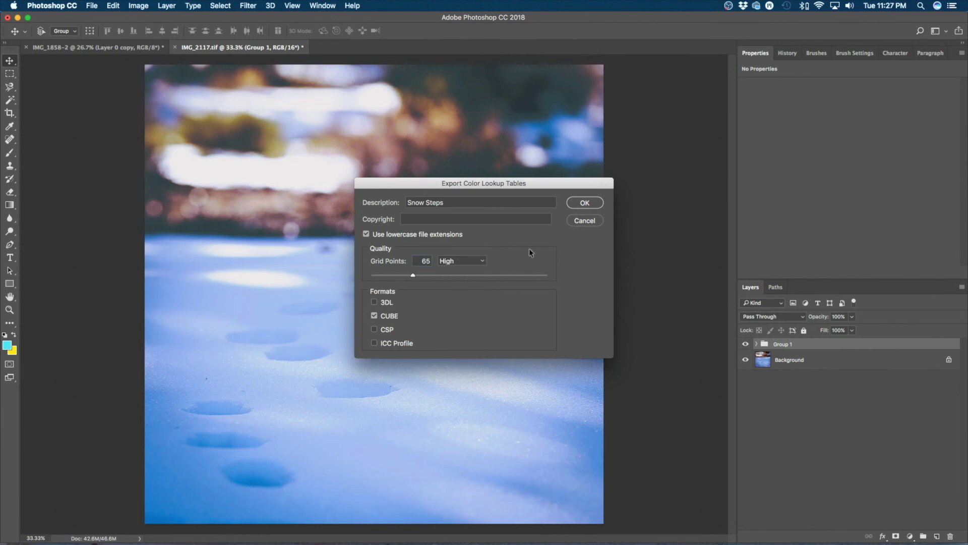
key("Tab")
type("64")
left_click(585, 203)
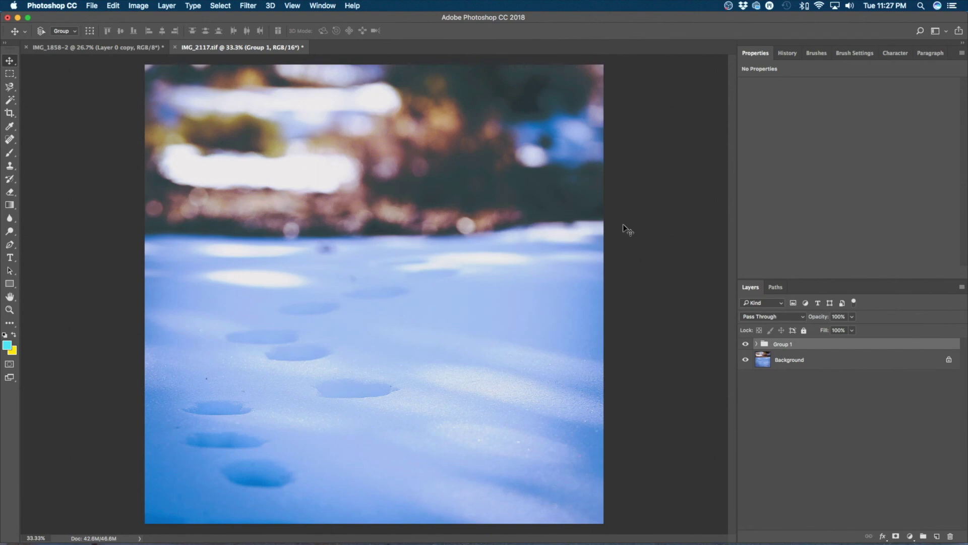
- Switch to the Final Cut Pro desktop showing the Making LUTS project
key("ctrl+Up")
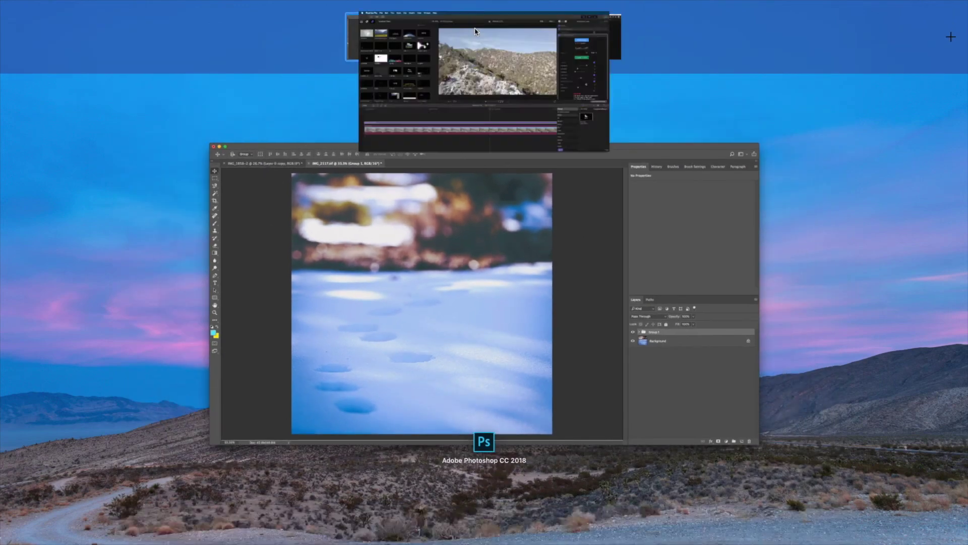
left_click(475, 32)
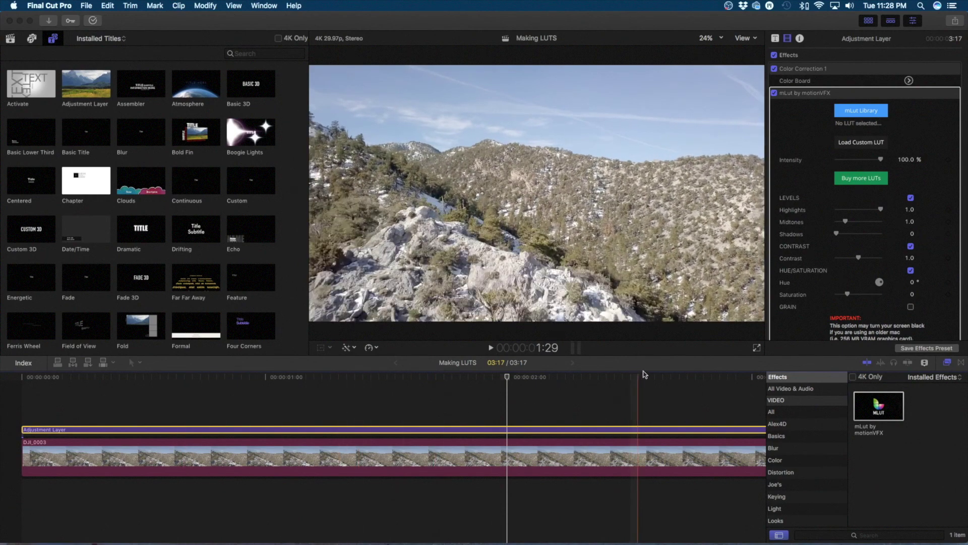
scroll(554, 404, "right", 3)
scroll(555, 403, "right", 2)
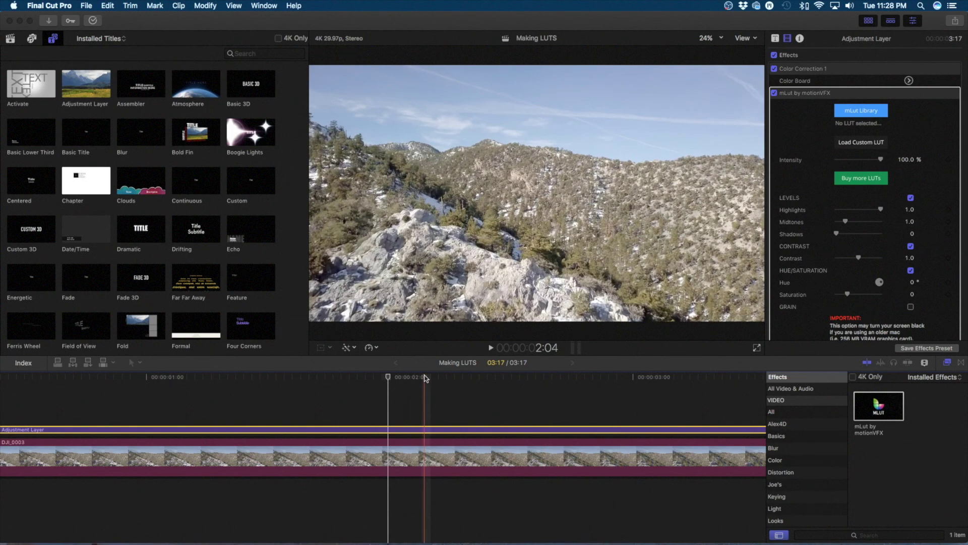
- Play the drone mountain clip and zoom the timeline out to see the whole clip
key("space")
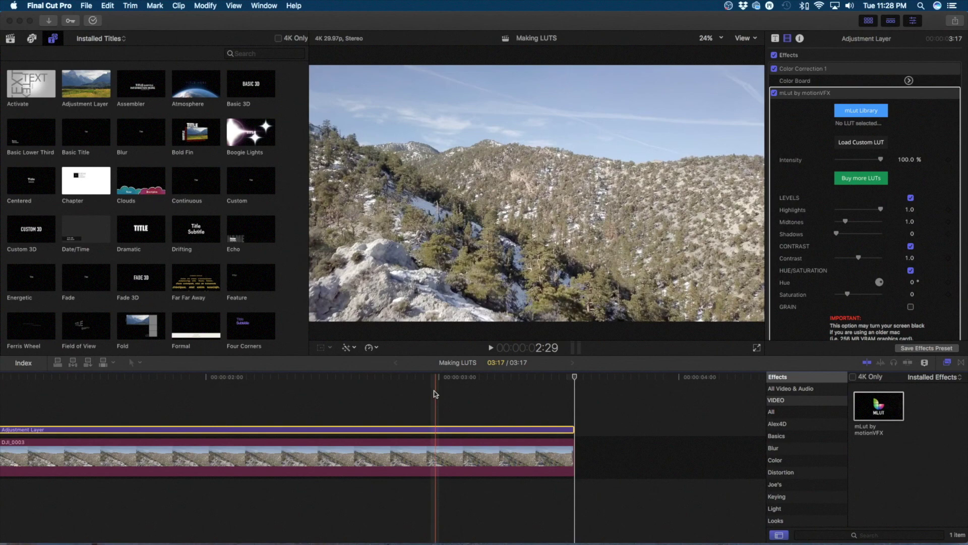
key("super+minus")
key("super+minus")
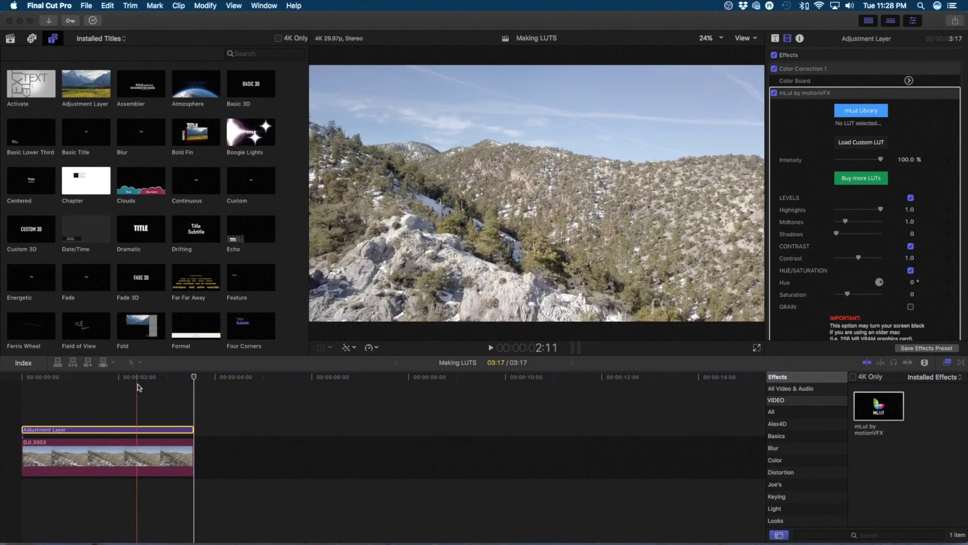
key("super+equal")
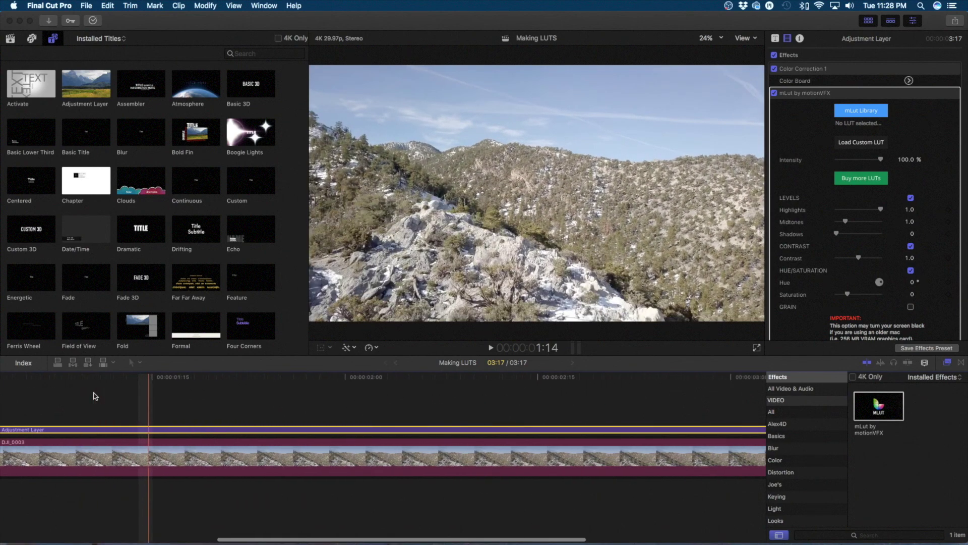
key("super+minus")
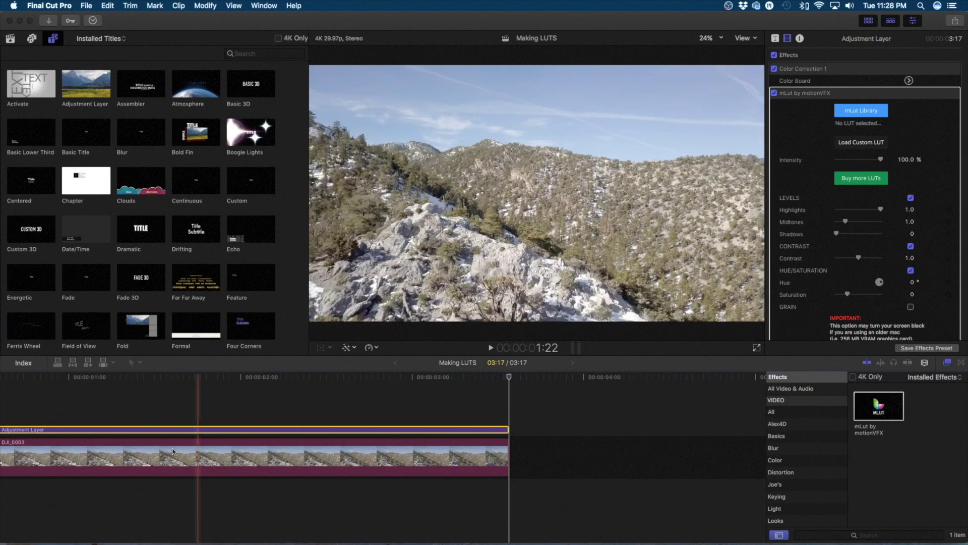
scroll(252, 445, "left", 2)
scroll(252, 445, "left", 3)
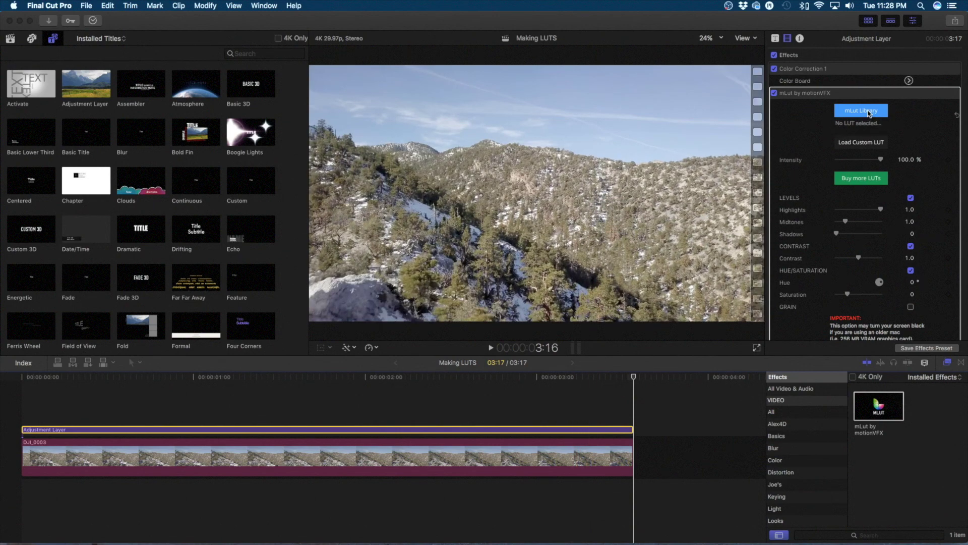
key("super+shift+a")
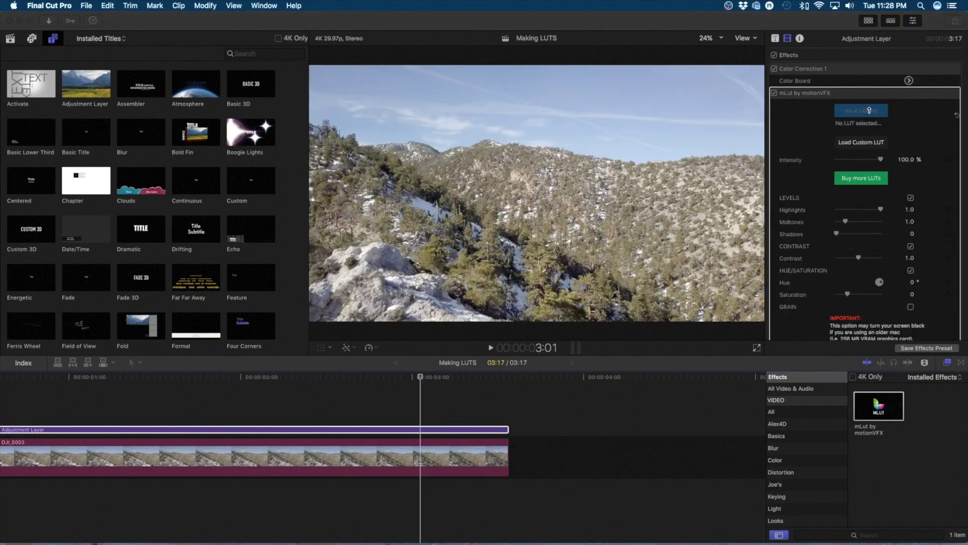
- Import SNOW STEPS.cube into the mLut library under an existing category and apply it to the Adjustment Layer
left_click(868, 108)
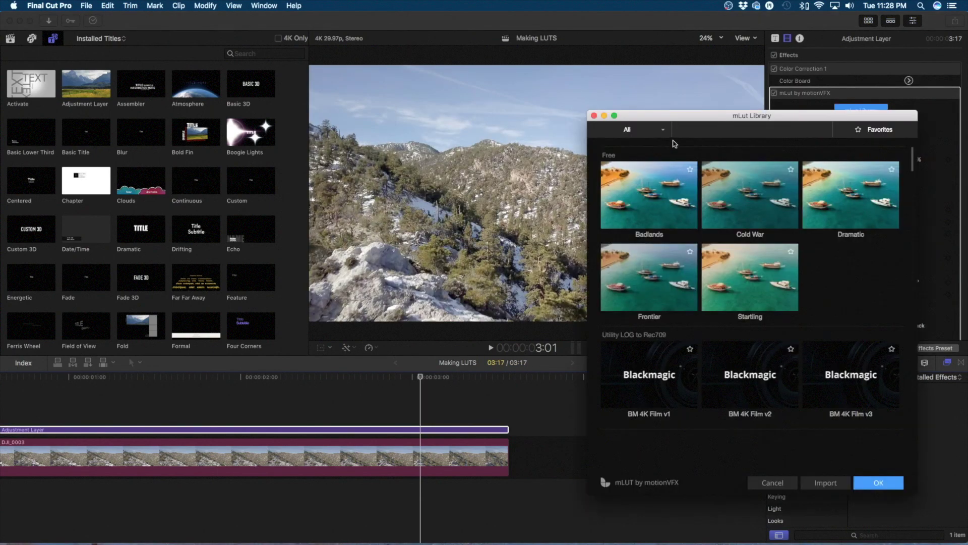
left_click(825, 483)
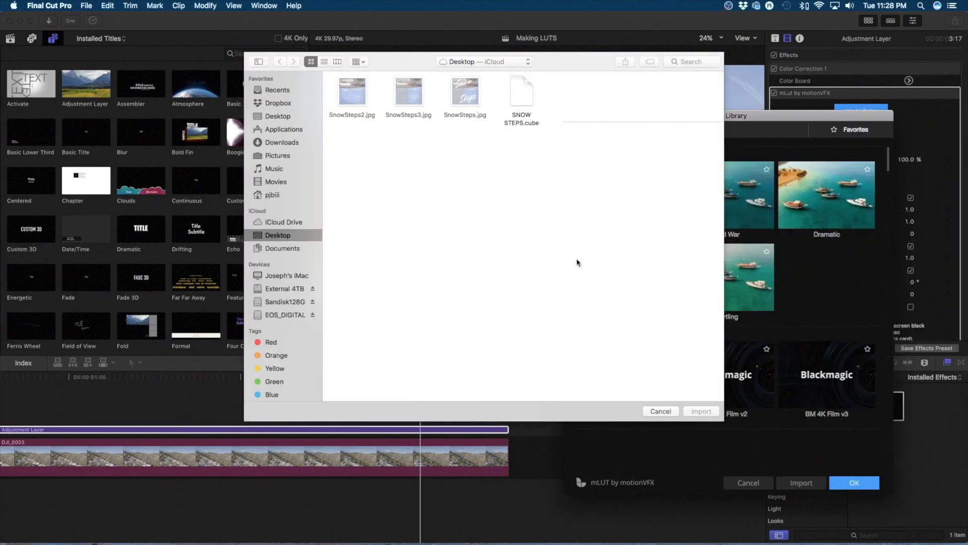
left_click(524, 97)
left_click(697, 410)
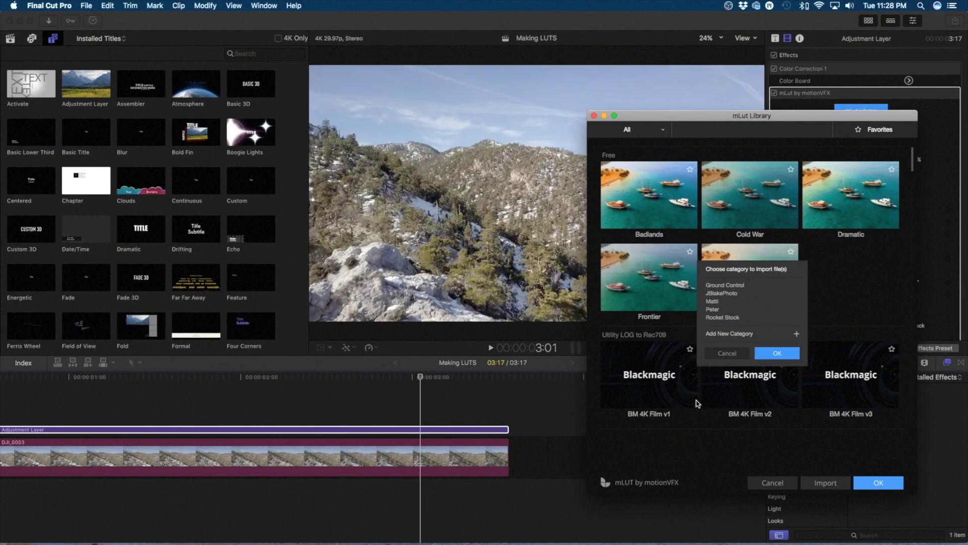
left_click(723, 294)
left_click(779, 356)
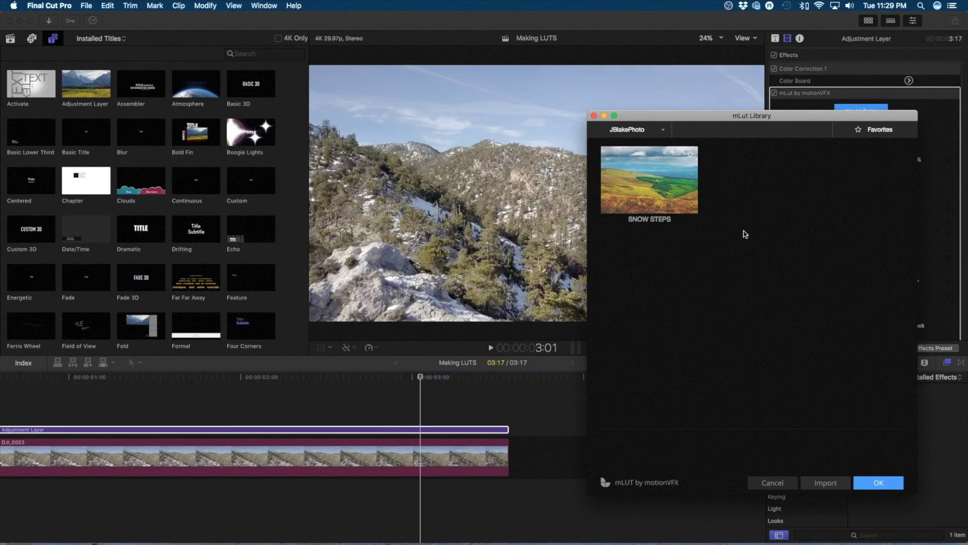
left_click(658, 192)
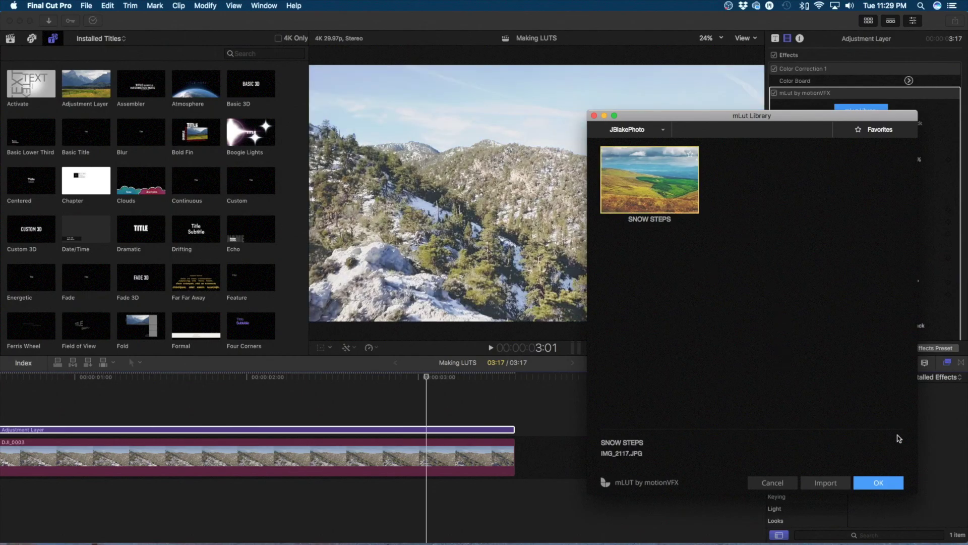
left_click(885, 485)
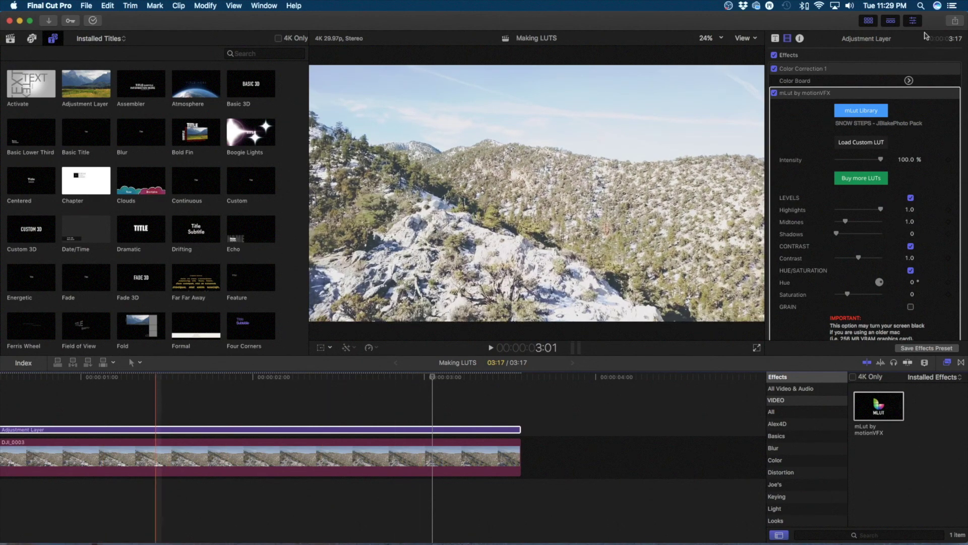
- In the Color Board's Exposure tab, drag the Midtones puck from 11% down to 1%
left_click(909, 81)
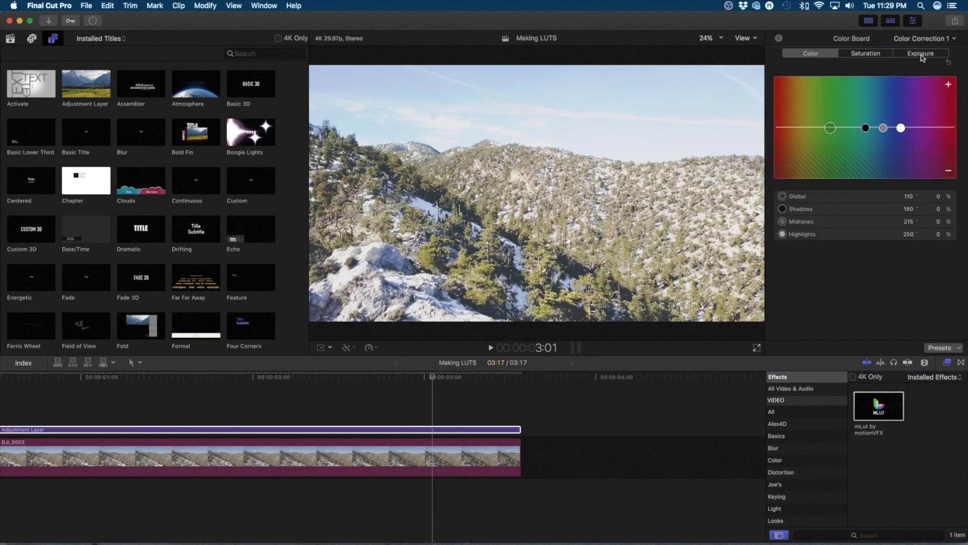
left_click(921, 54)
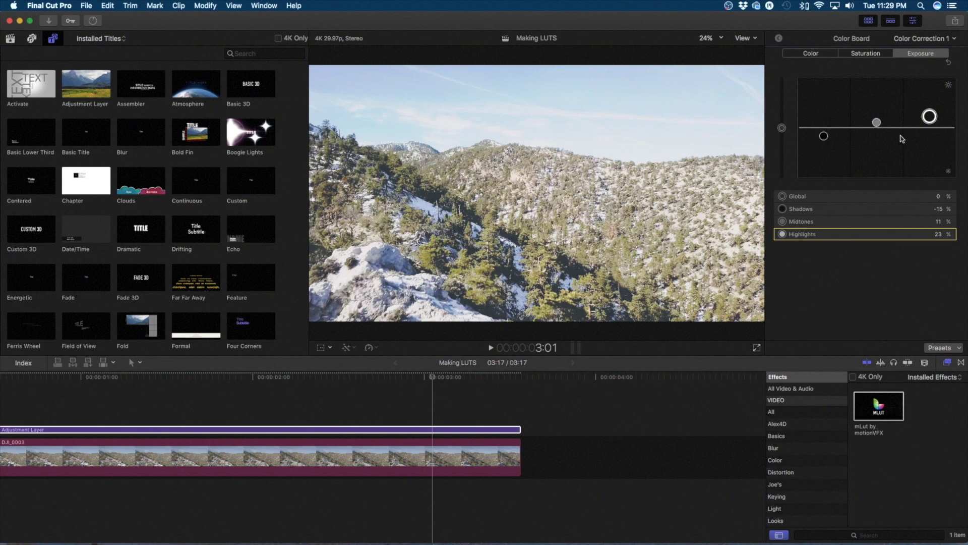
left_click(877, 123)
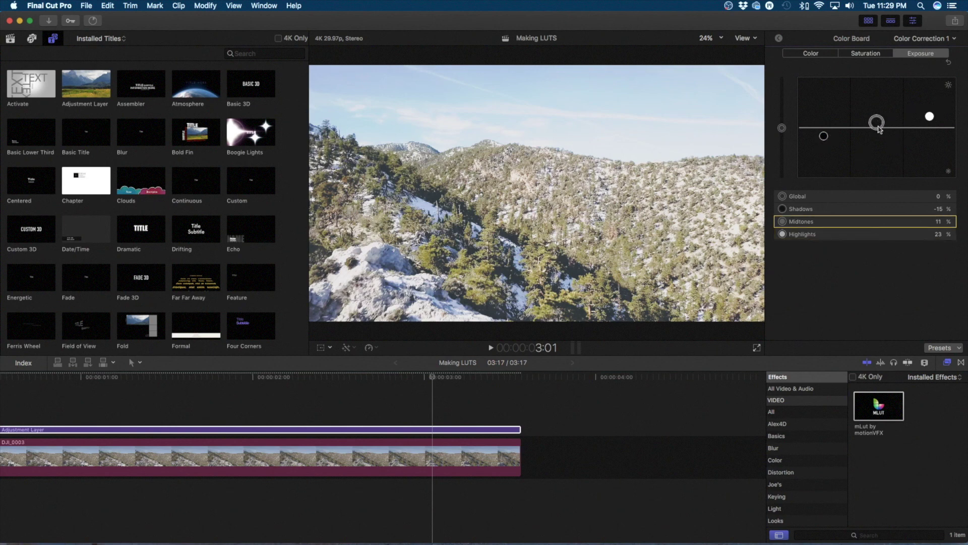
left_click_drag(879, 130, 879, 130)
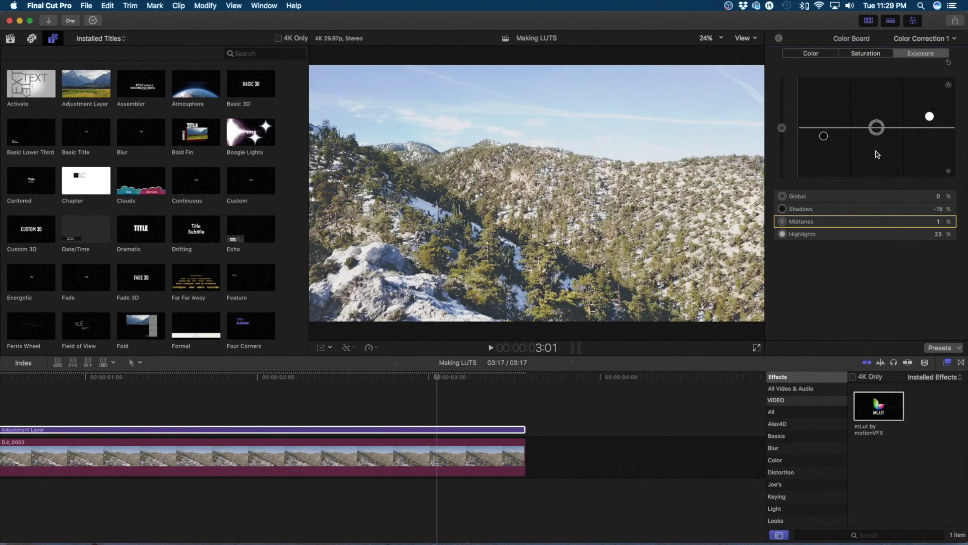
left_click(781, 39)
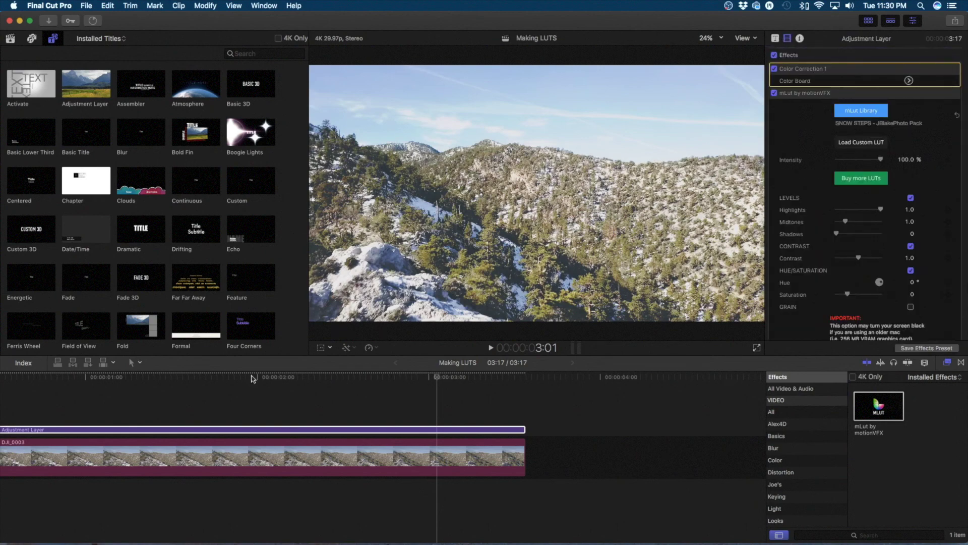
left_click(139, 377)
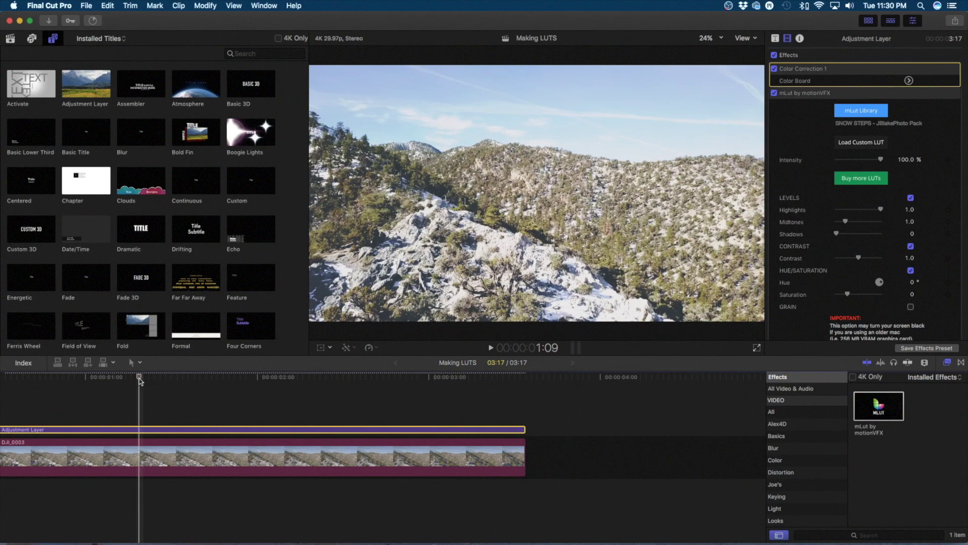
key("space")
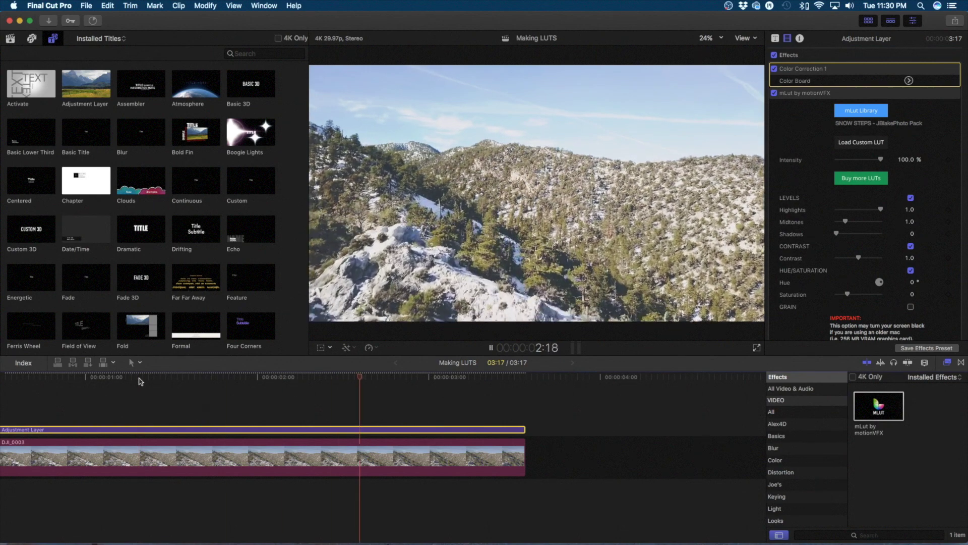